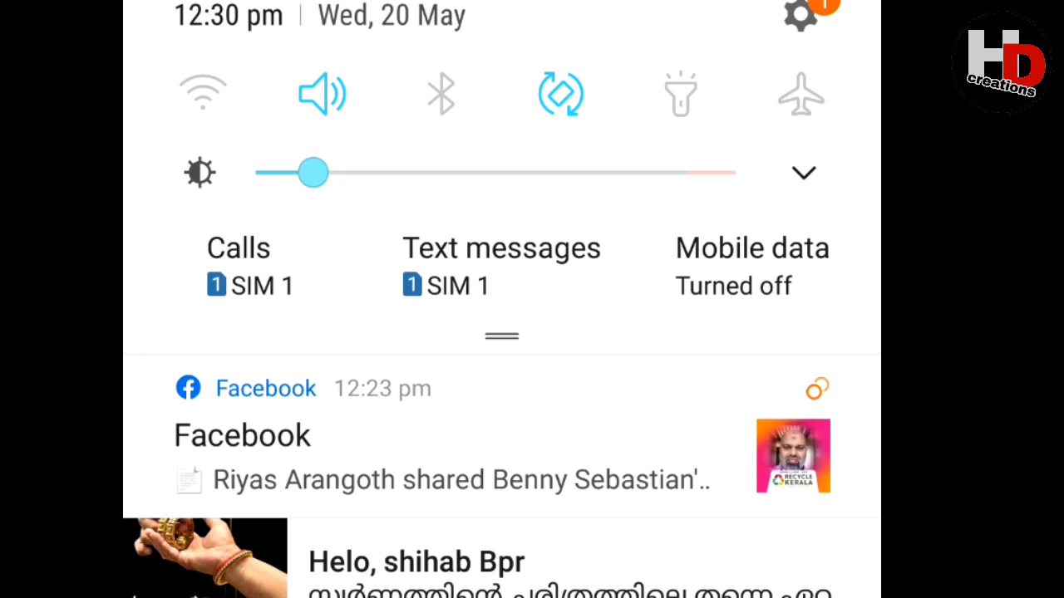
- Switch mobile data on from the Android quick settings panel
drag(502, 336, 502, 581)
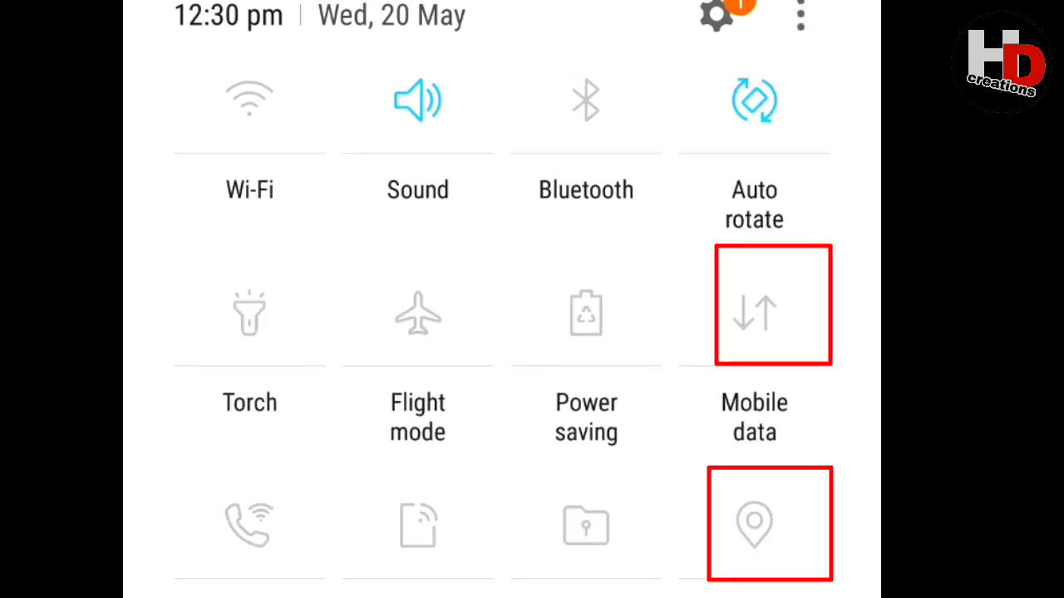
click(754, 314)
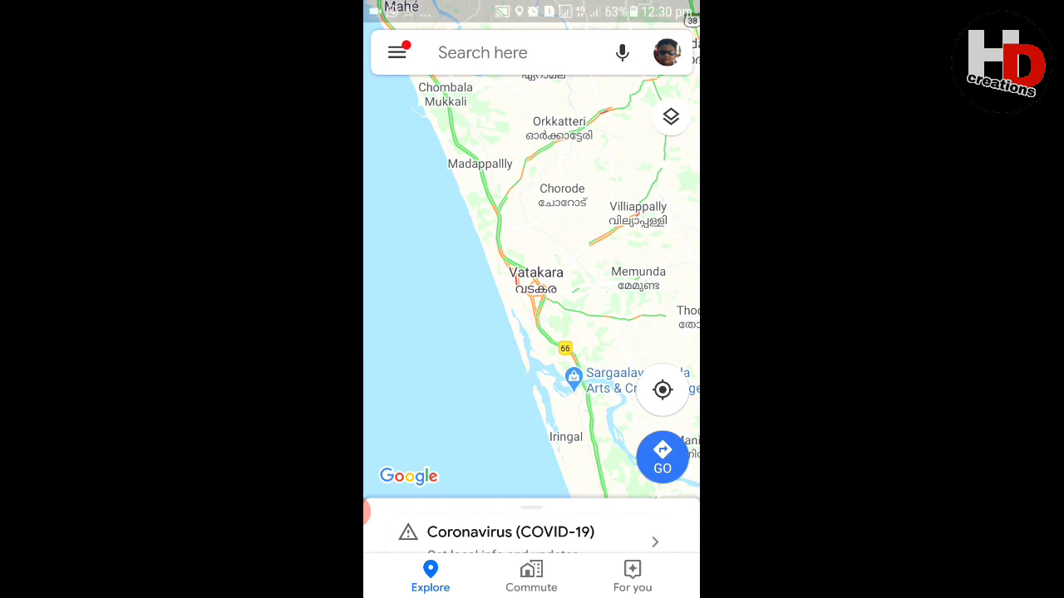
click(532, 333)
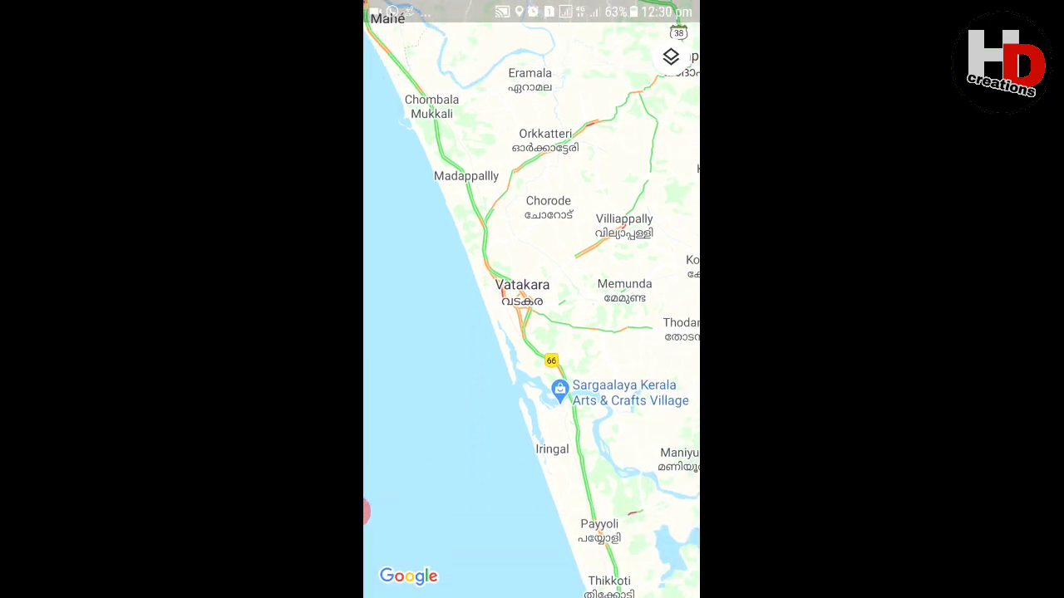
scroll(562, 247, up, 5)
scroll(499, 307, up, 2)
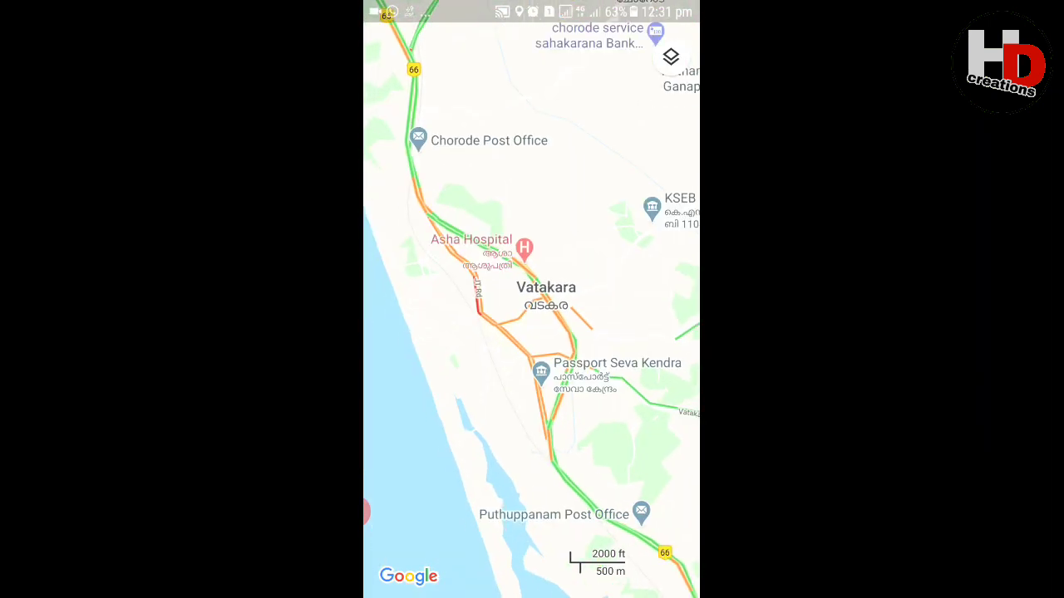
scroll(498, 308, up, 3)
drag(532, 399, 532, 125)
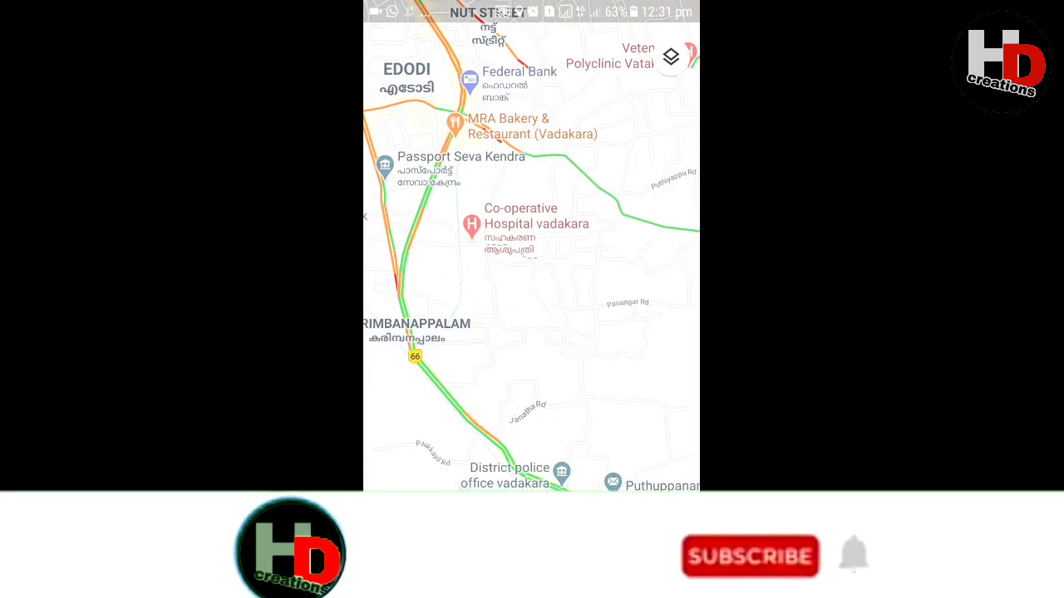
scroll(531, 250, down, 2)
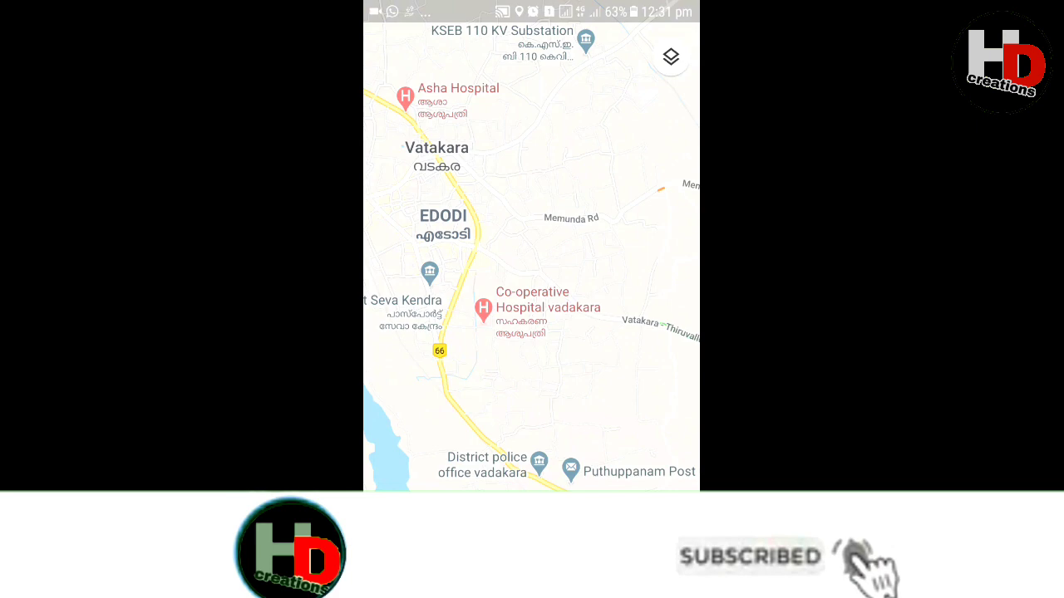
scroll(532, 299, down, 3)
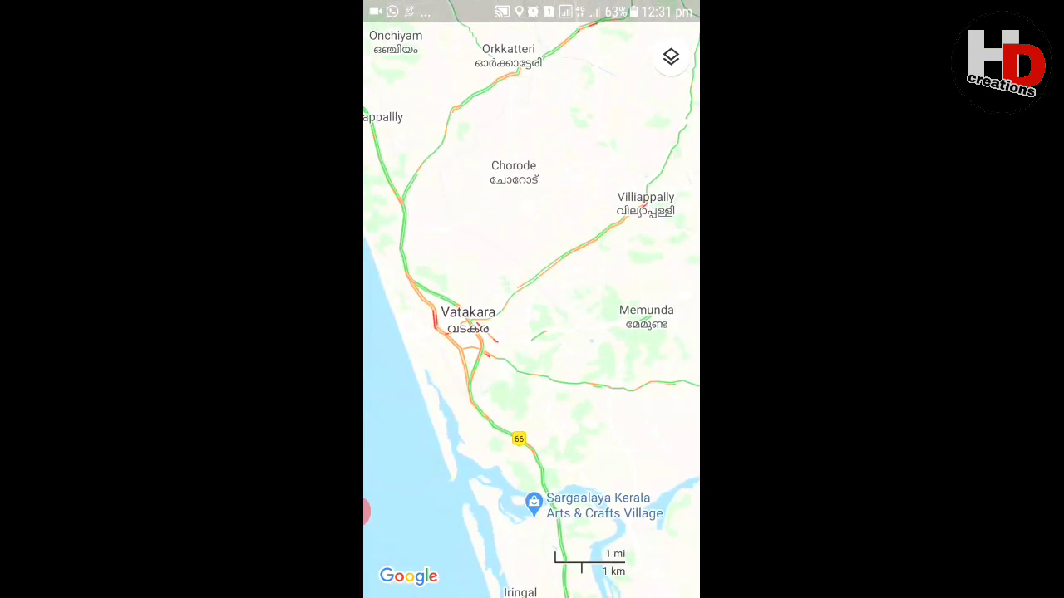
scroll(531, 299, down, 3)
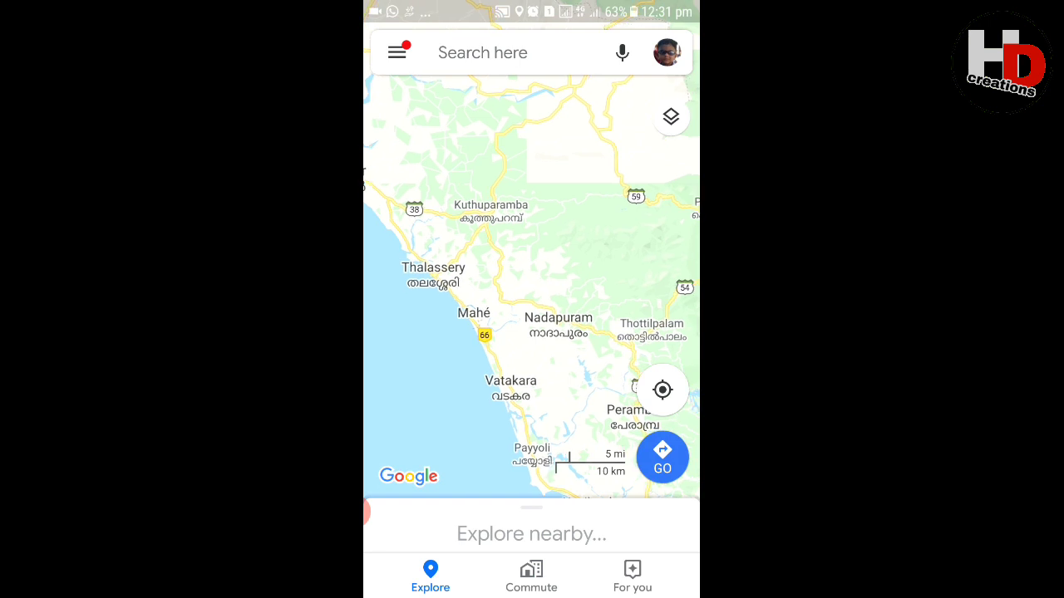
drag(582, 300, 484, 295)
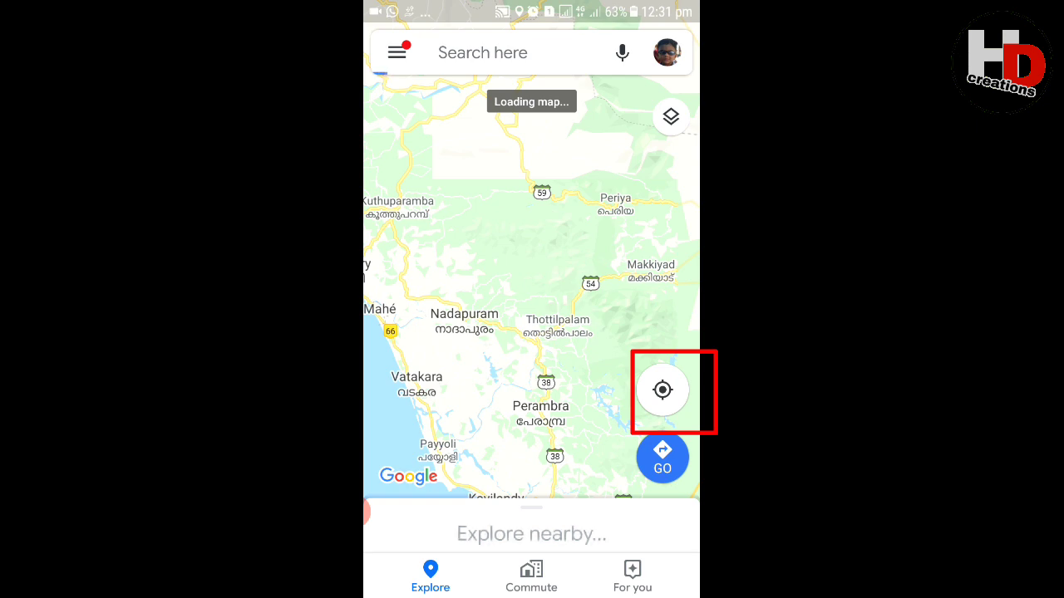
- Recentre the map on your current location near Beypore and bring up place search
click(662, 389)
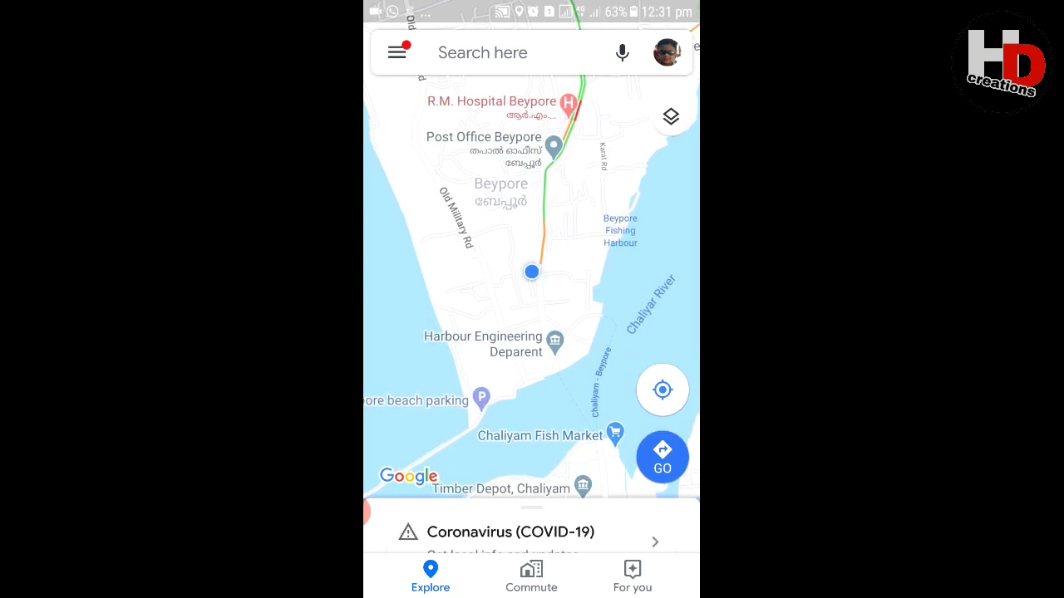
click(482, 52)
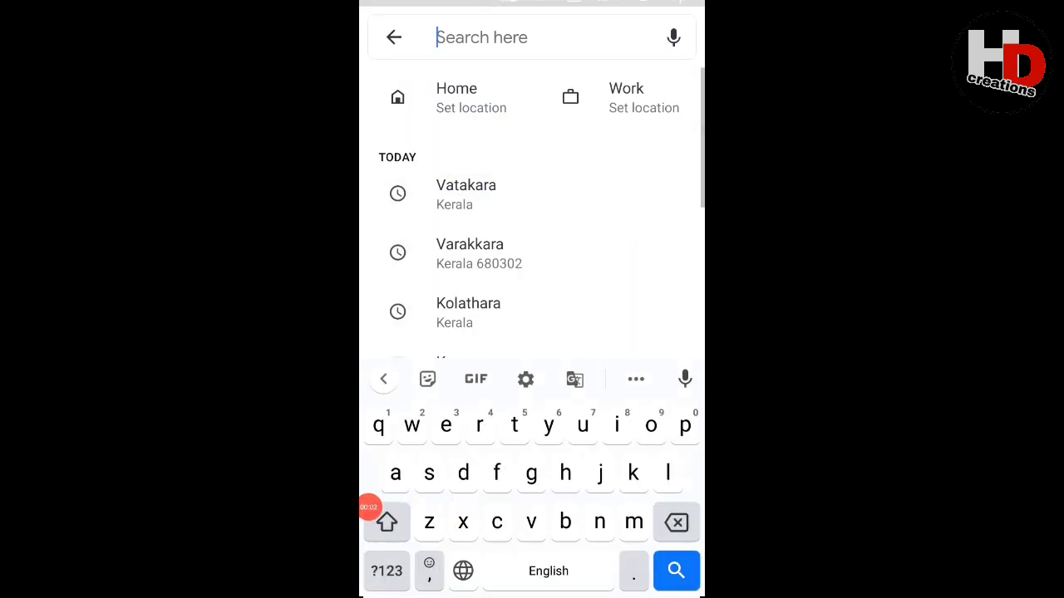
- Search for Vatakara by entering 'vadak' in the search bar
text(vada)
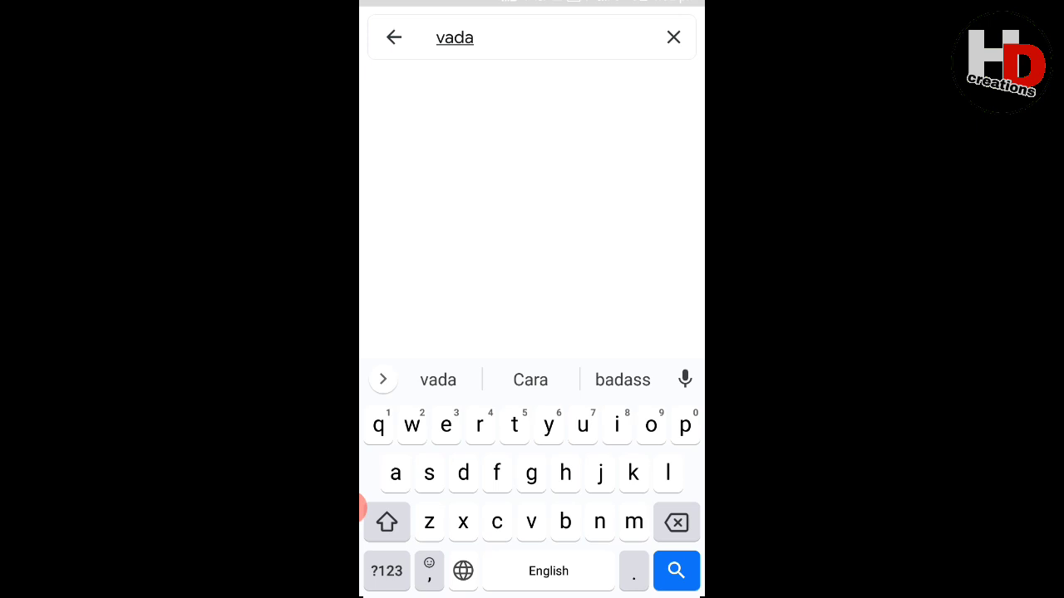
text(kara)
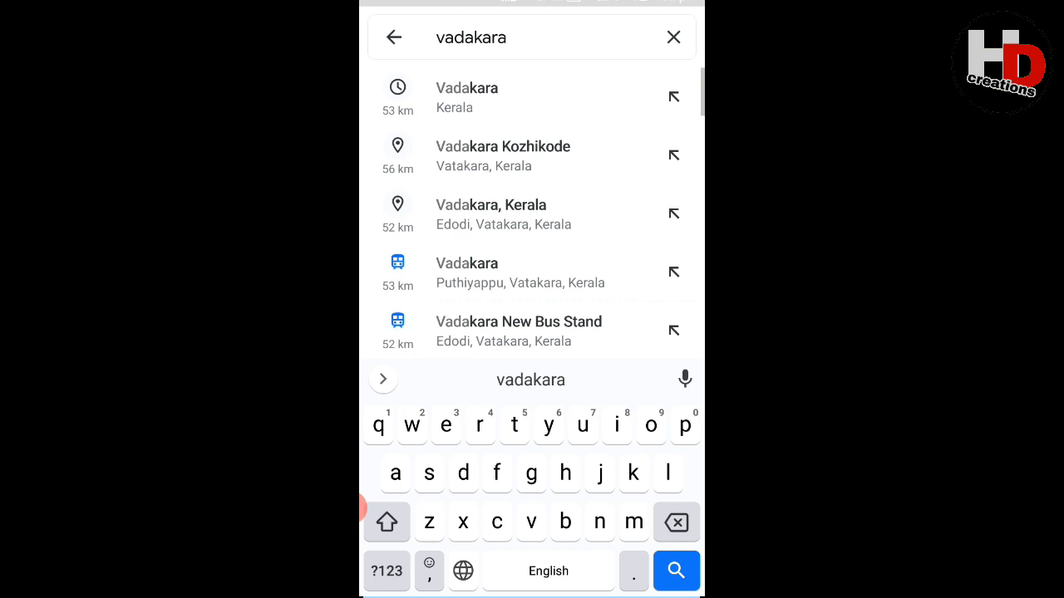
key(Return)
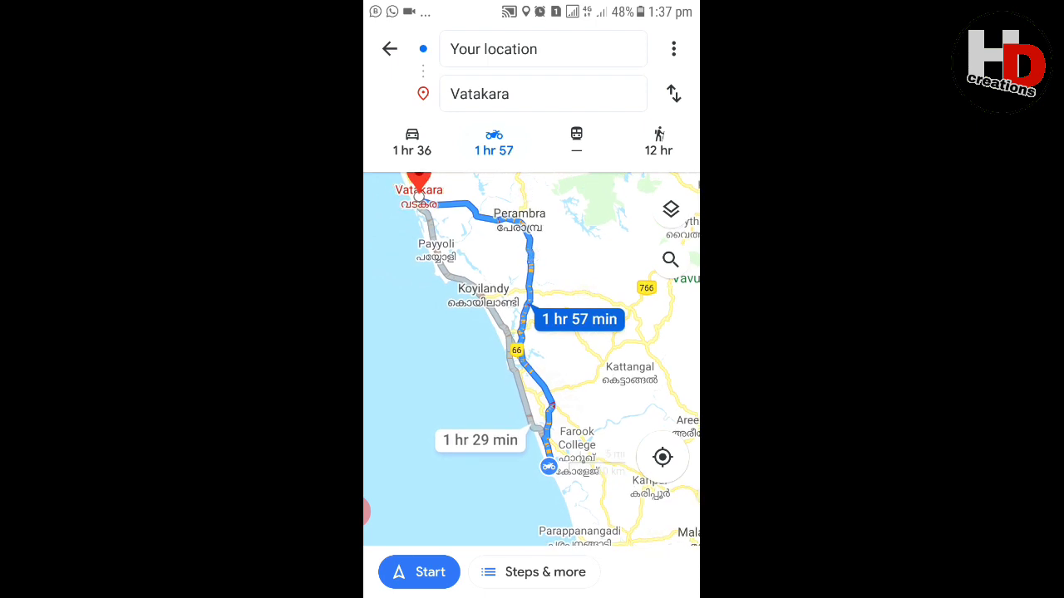
- Pick the 1 hr 29 min coastal route and start navigation to Vatakara
click(480, 439)
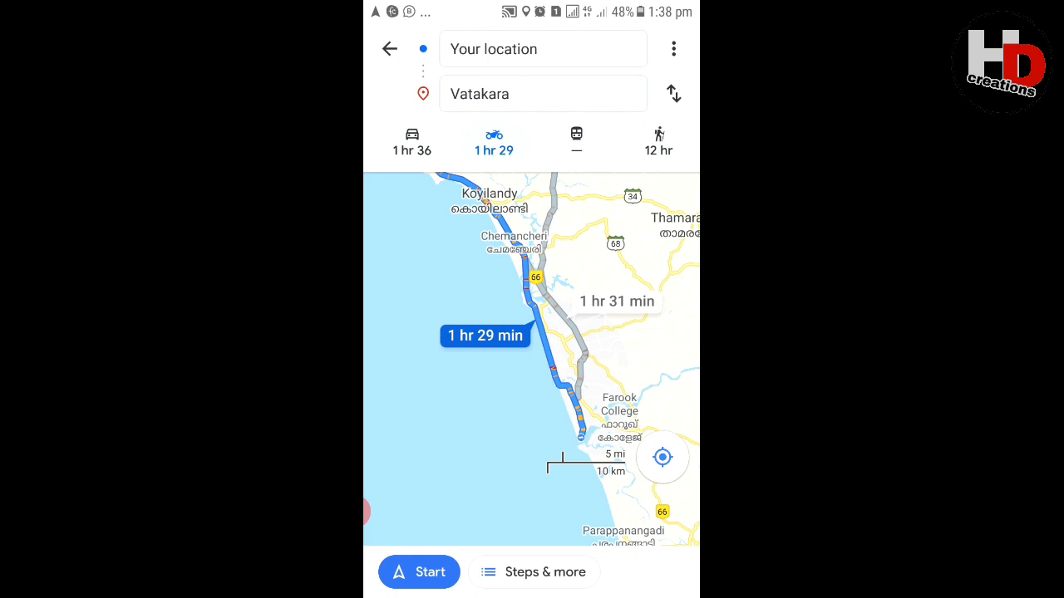
click(419, 571)
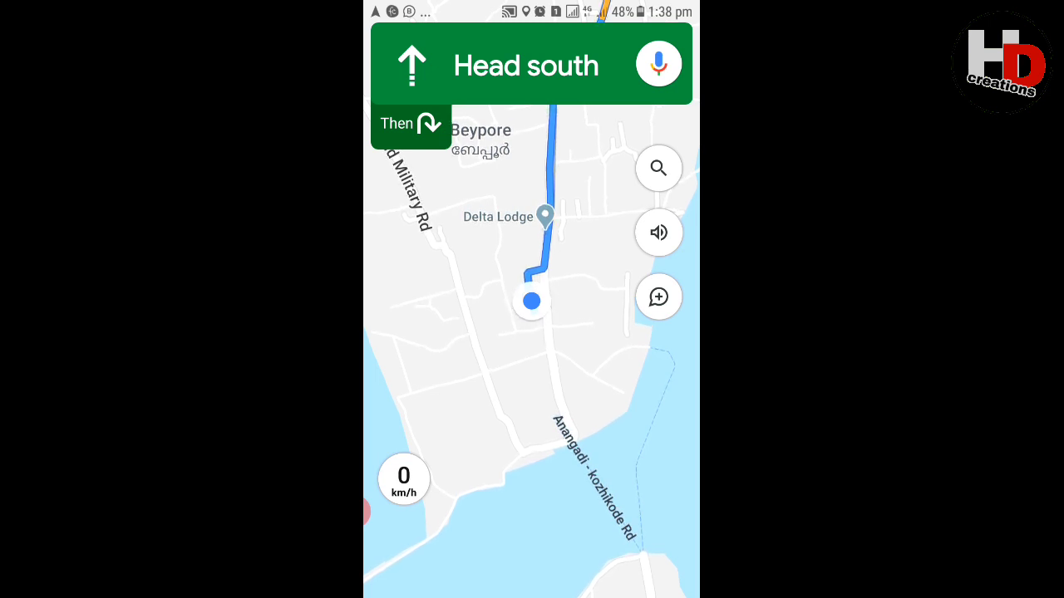
- Exit navigation, clear the Vatakara search and bring up the side menu
scroll(532, 333, down, 2)
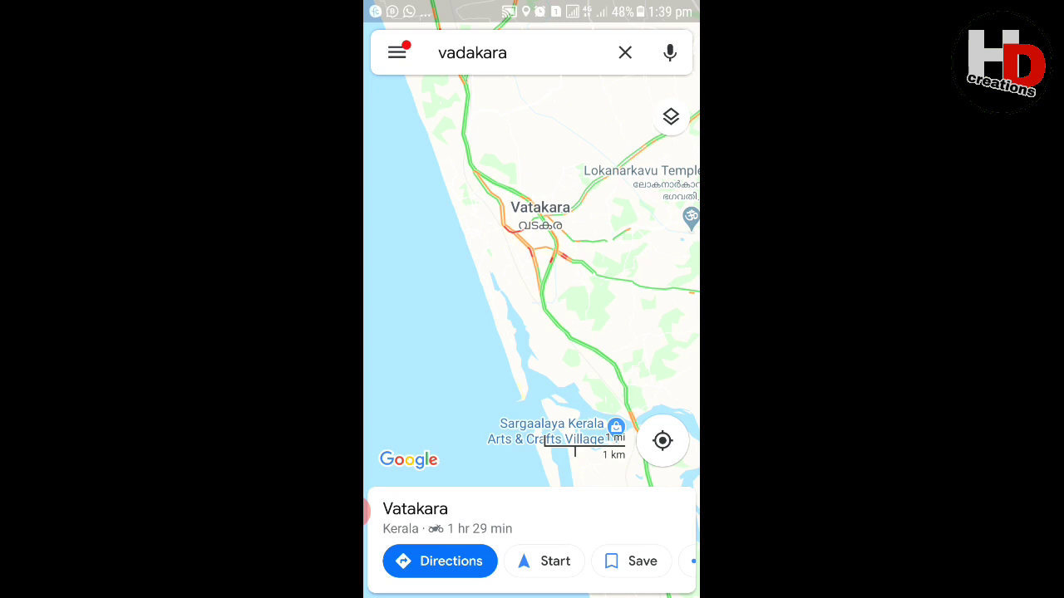
key(Escape)
drag(365, 511, 516, 511)
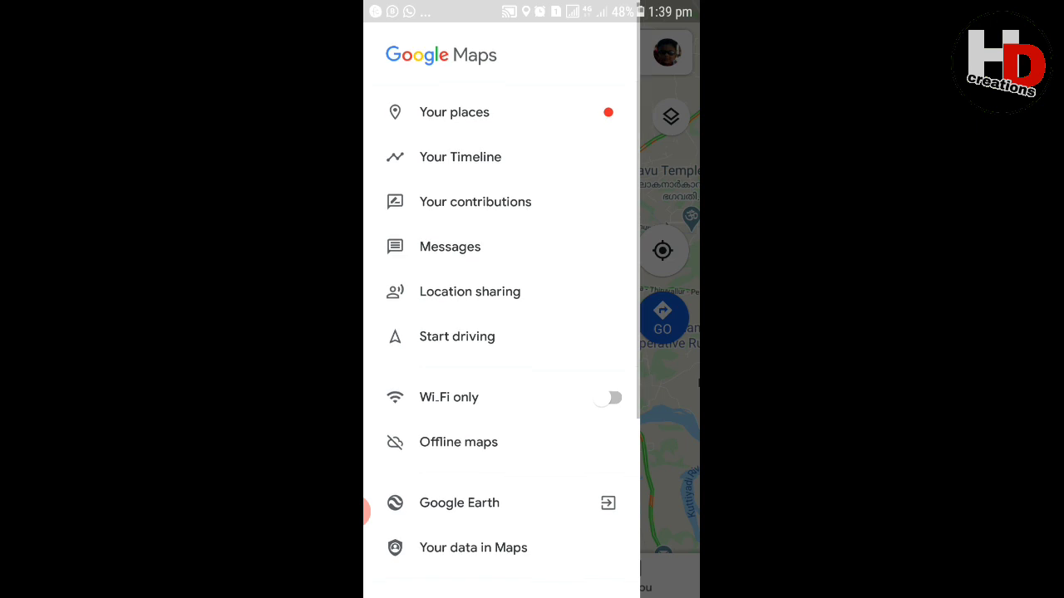
- Set distance units to Kilometres and go to the Navigation settings page
scroll(501, 333, down, 3)
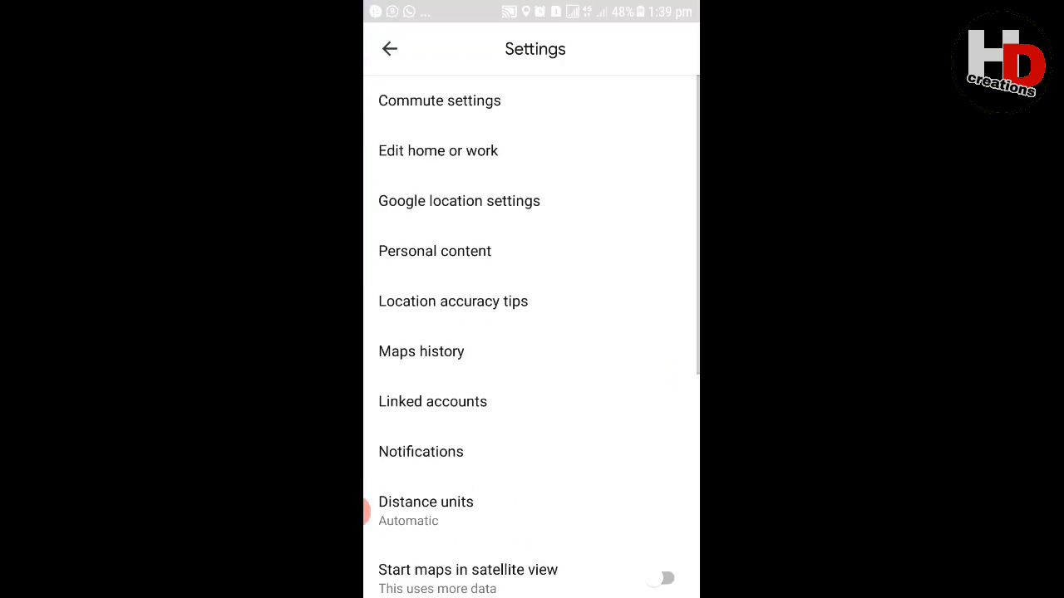
scroll(532, 332, down, 2)
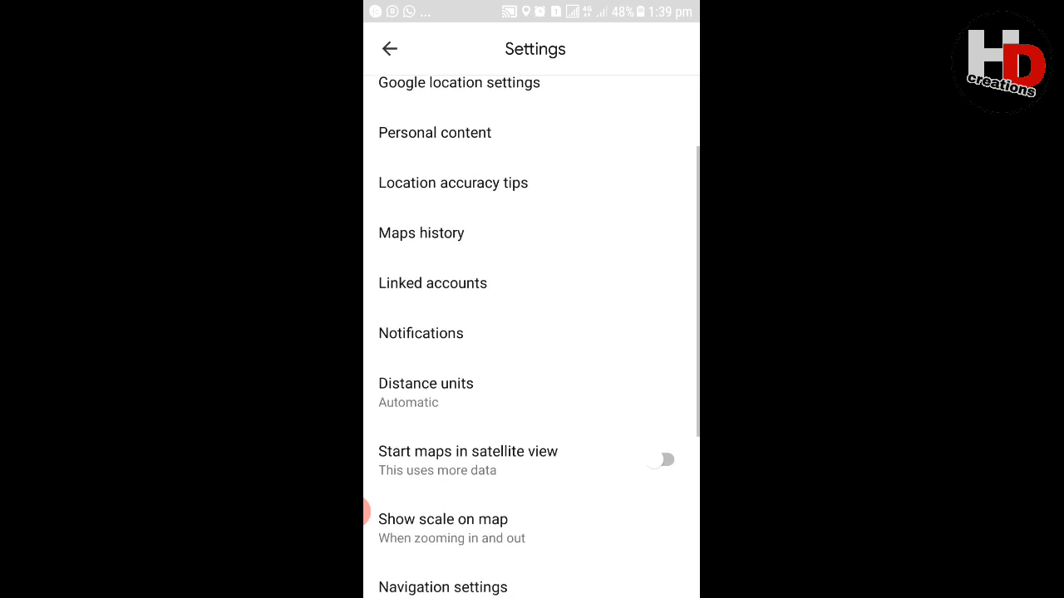
click(426, 369)
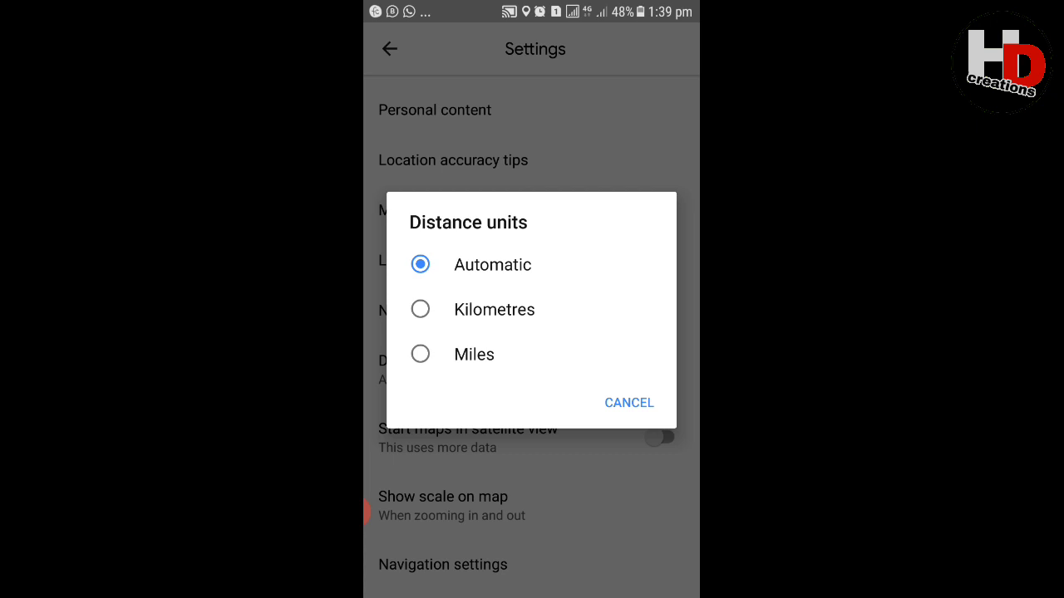
click(420, 309)
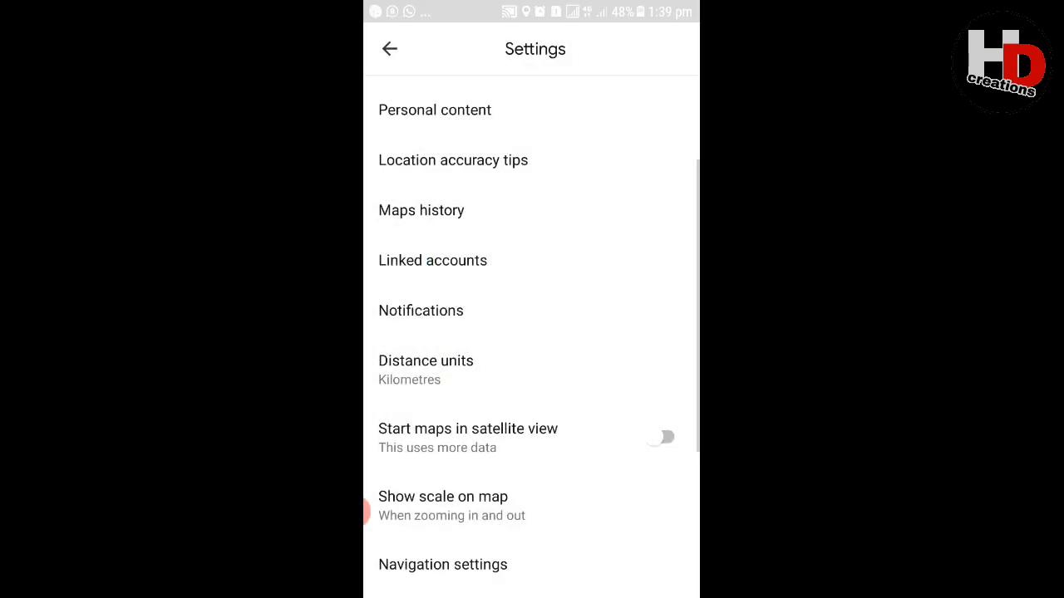
scroll(551, 332, down, 3)
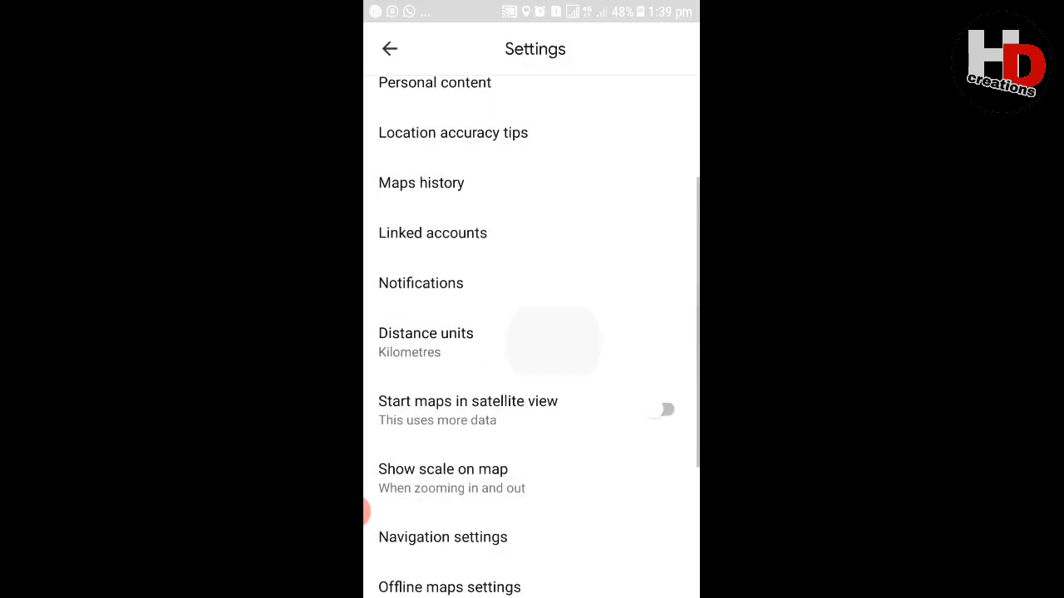
click(443, 422)
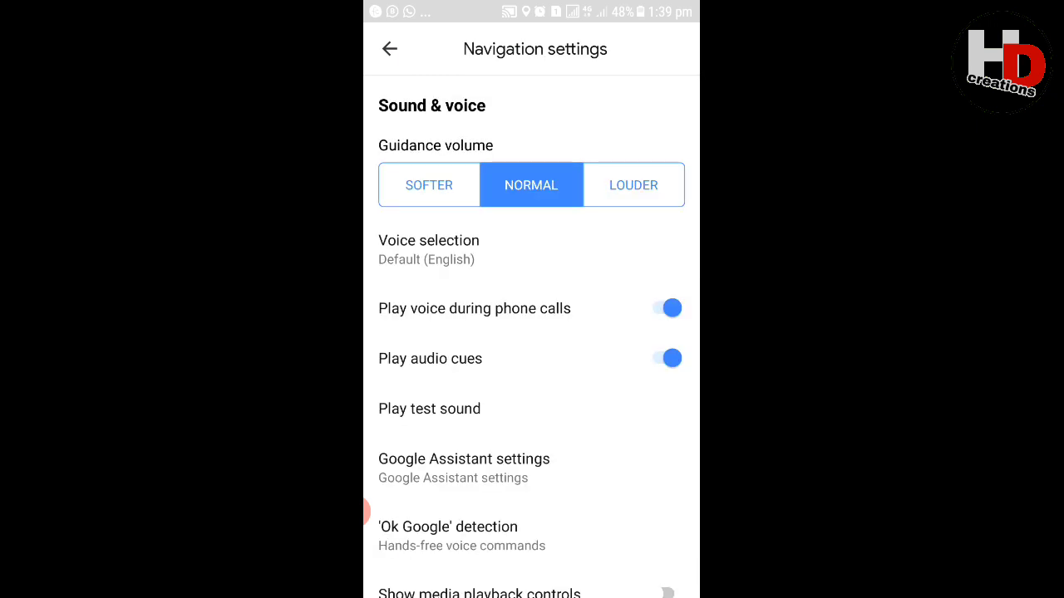
- Set guidance volume to Louder and the guidance voice to Malayalam
click(633, 185)
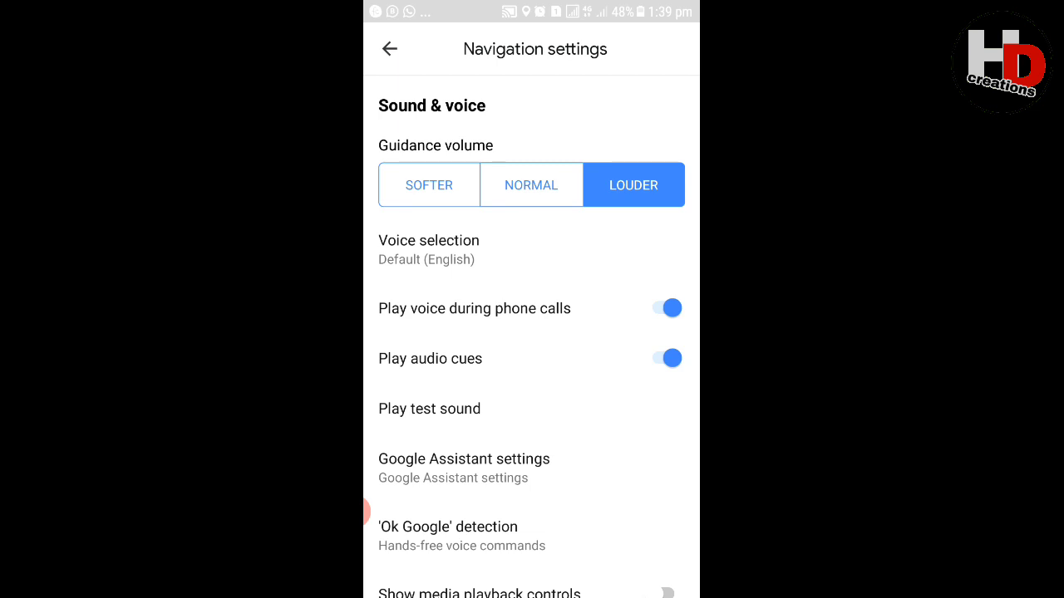
click(429, 248)
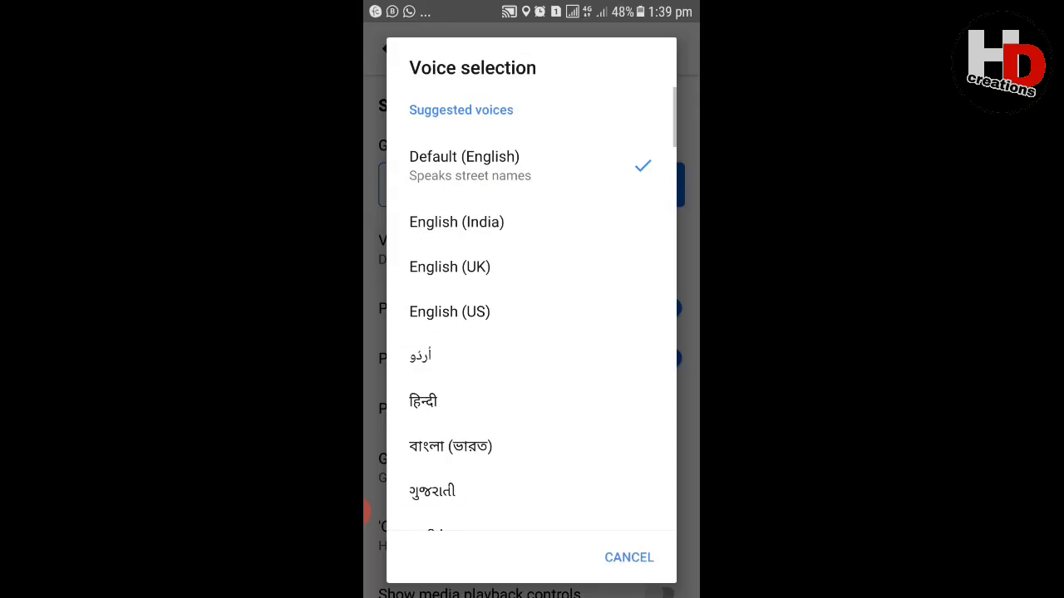
scroll(532, 332, down, 3)
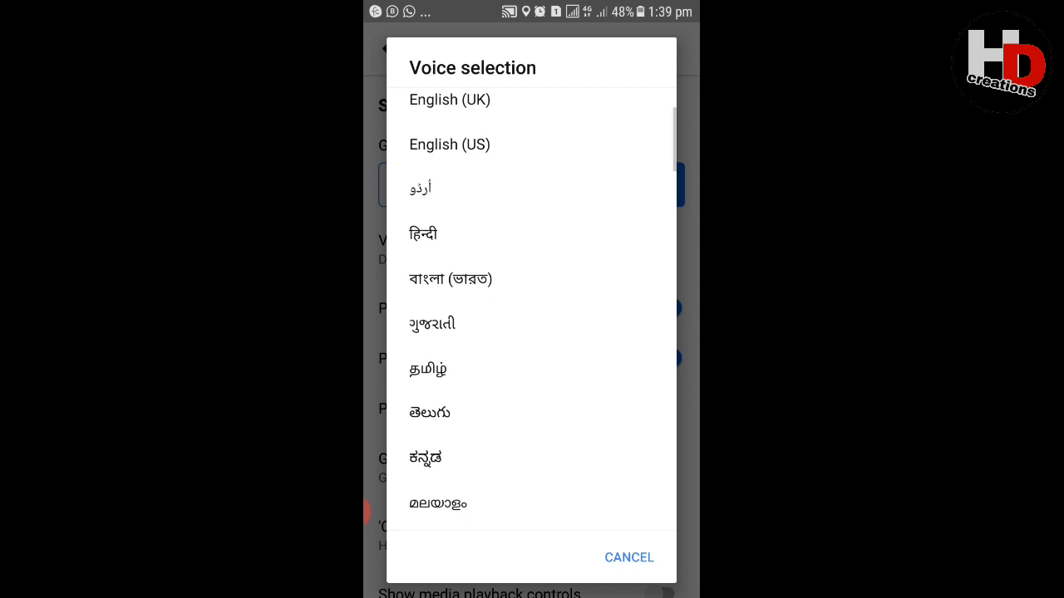
scroll(532, 307, down, 3)
click(438, 307)
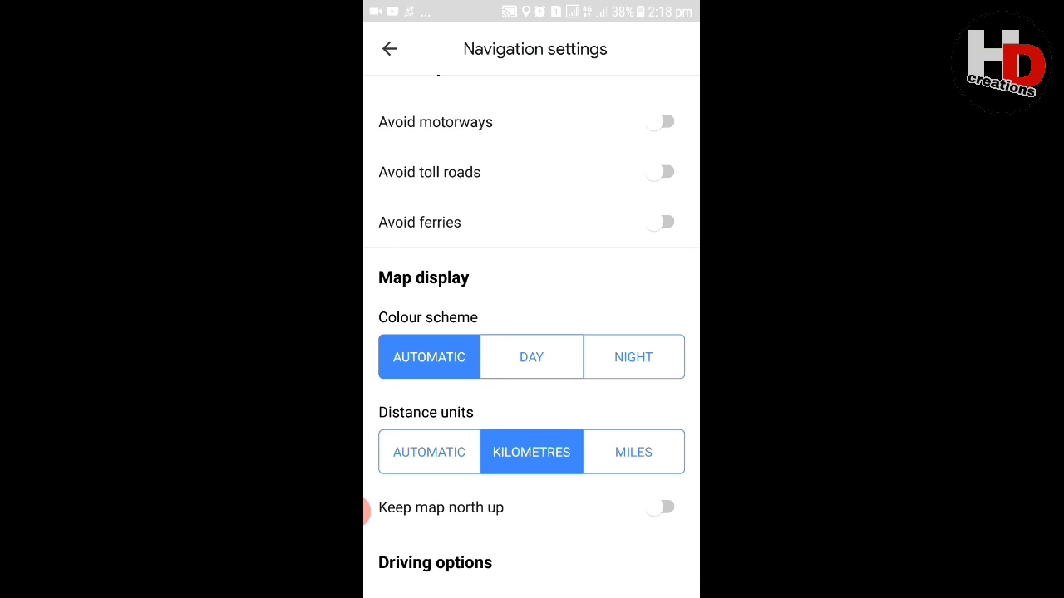
click(531, 356)
click(633, 356)
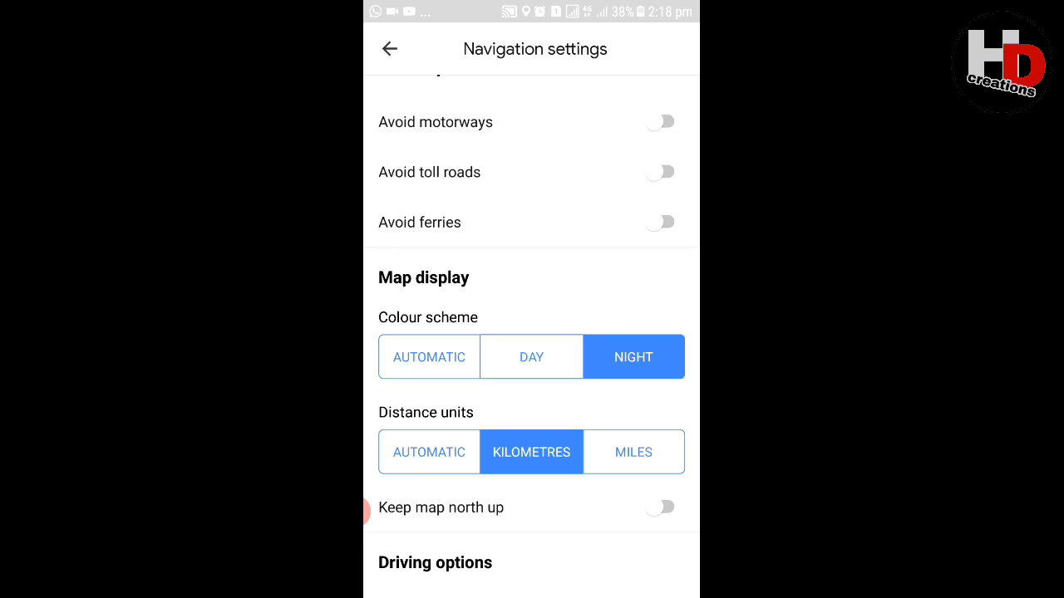
click(429, 357)
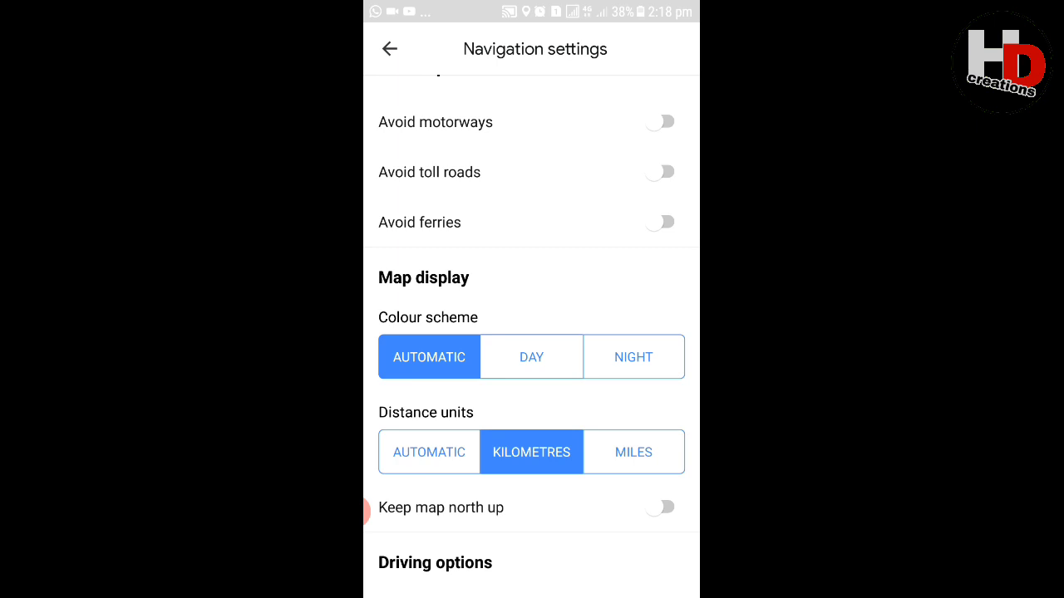
scroll(366, 509, down, 2)
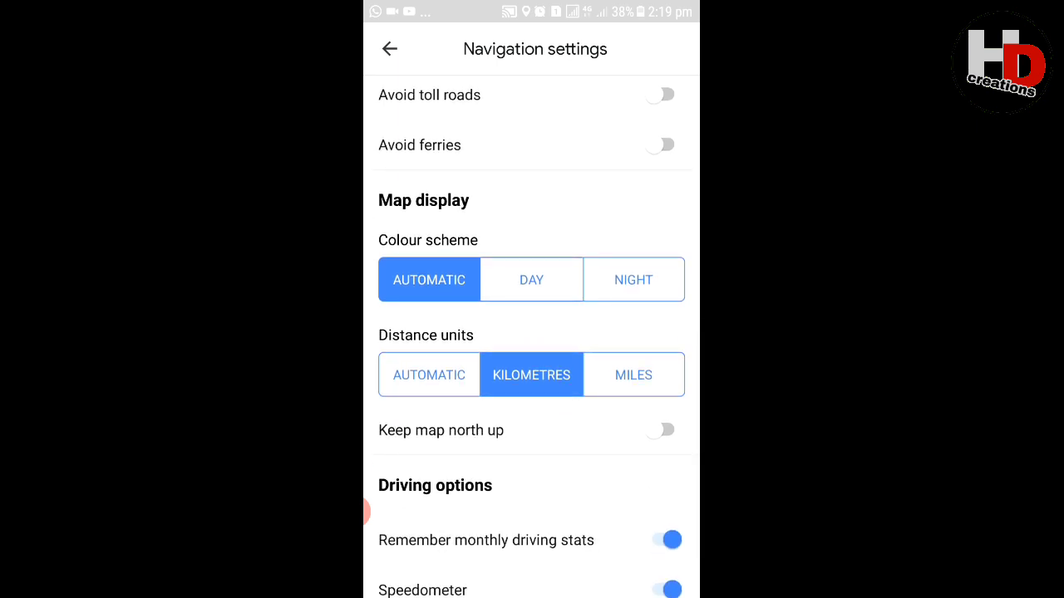
scroll(365, 511, down, 3)
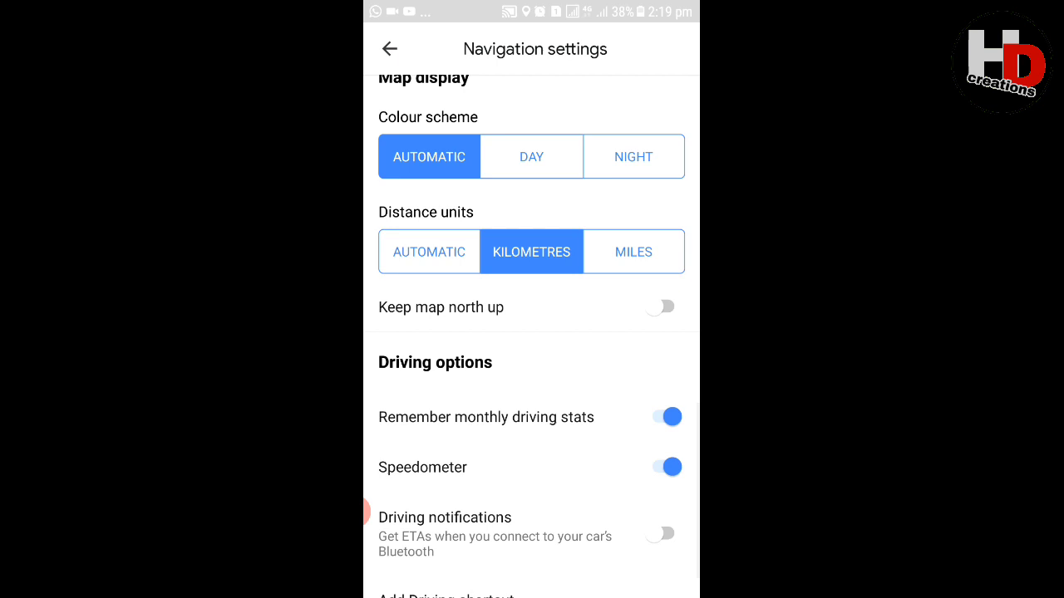
scroll(366, 511, up, 2)
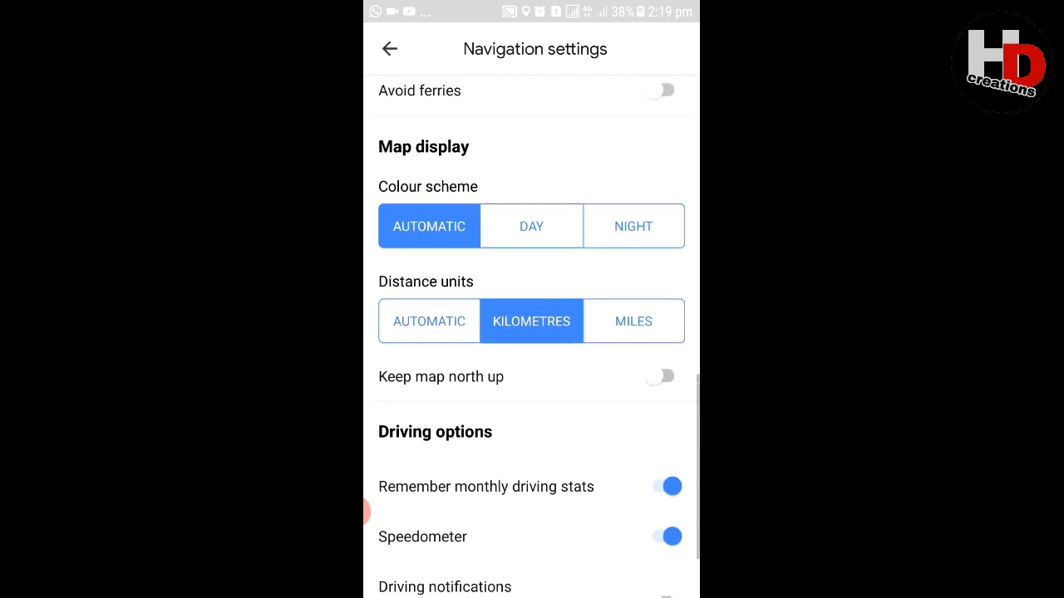
scroll(366, 511, up, 5)
scroll(366, 511, down, 7)
scroll(366, 511, down, 1)
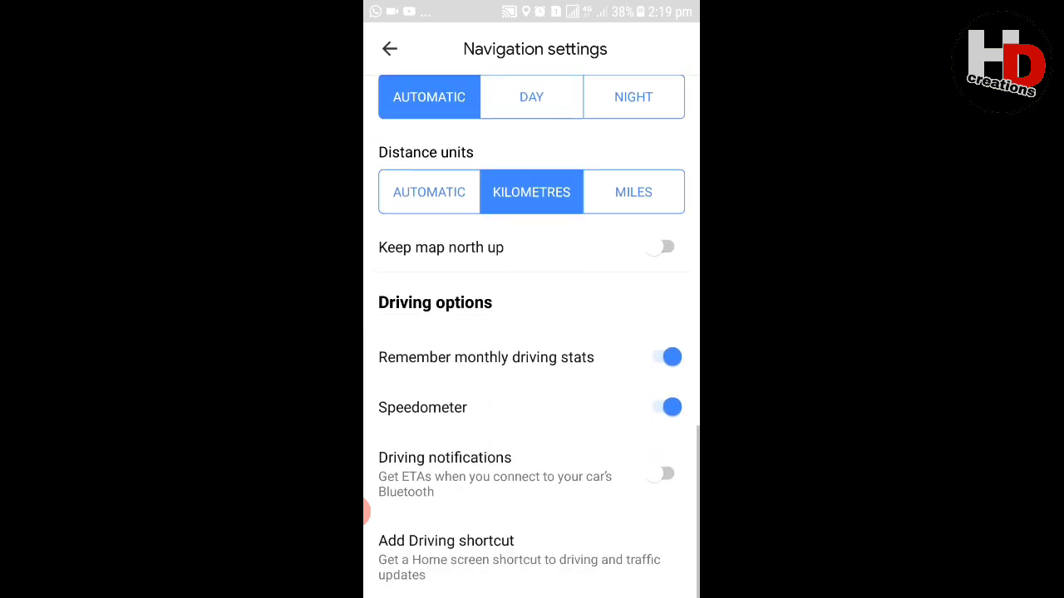
scroll(365, 511, up, 1)
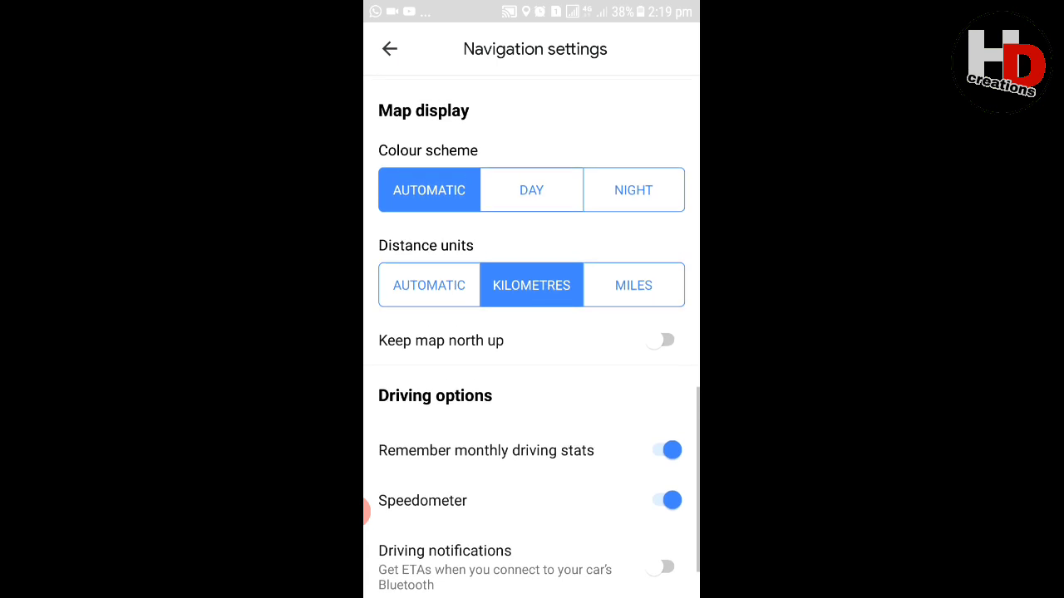
scroll(366, 511, up, 4)
scroll(366, 511, up, 2)
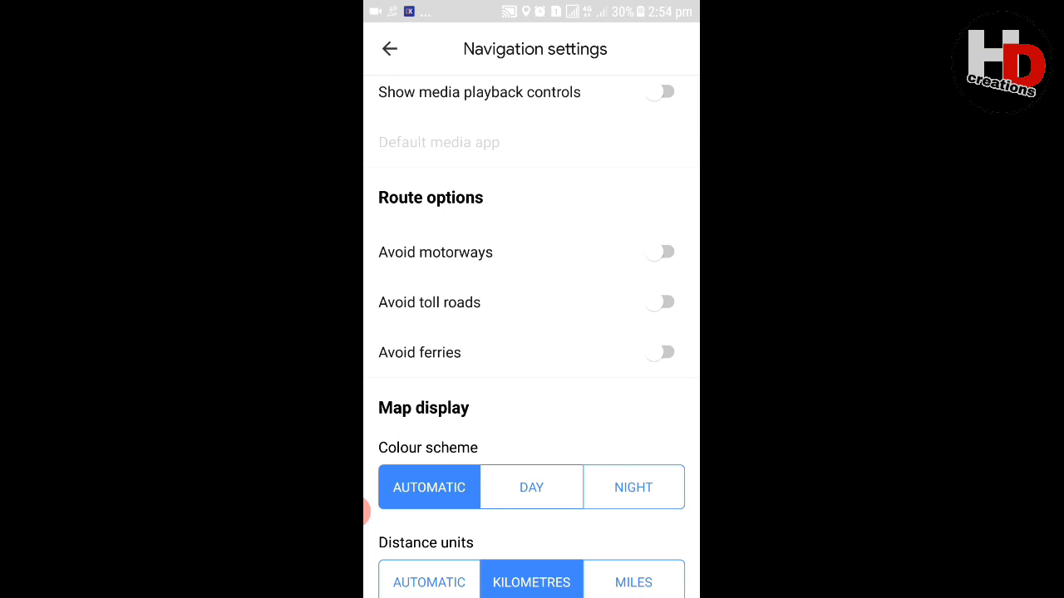
- Enable Avoid toll roads, leaving Avoid ferries off after toggling it
click(663, 302)
click(664, 302)
click(665, 352)
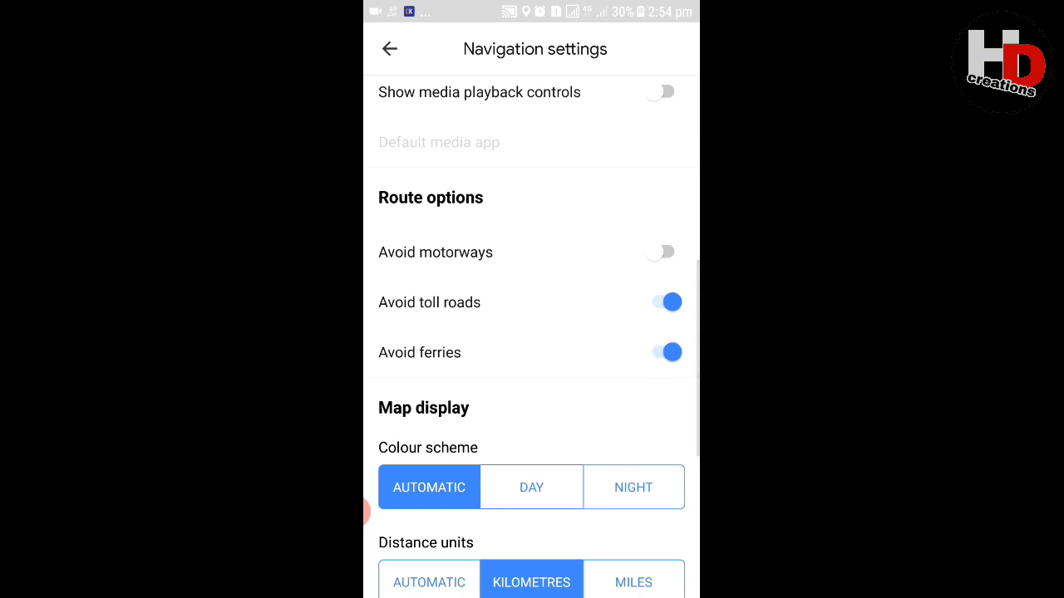
click(665, 352)
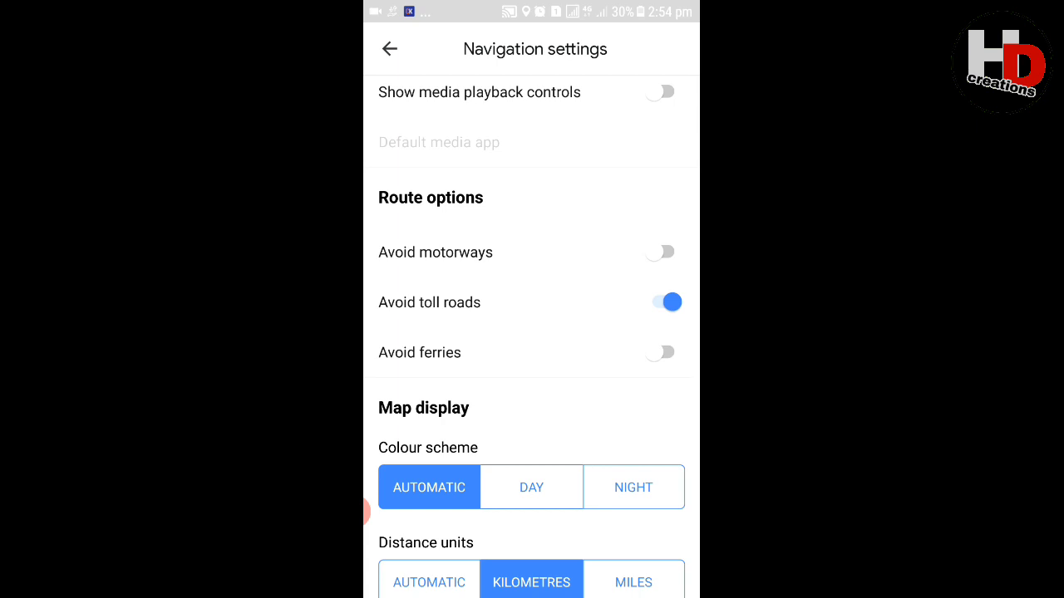